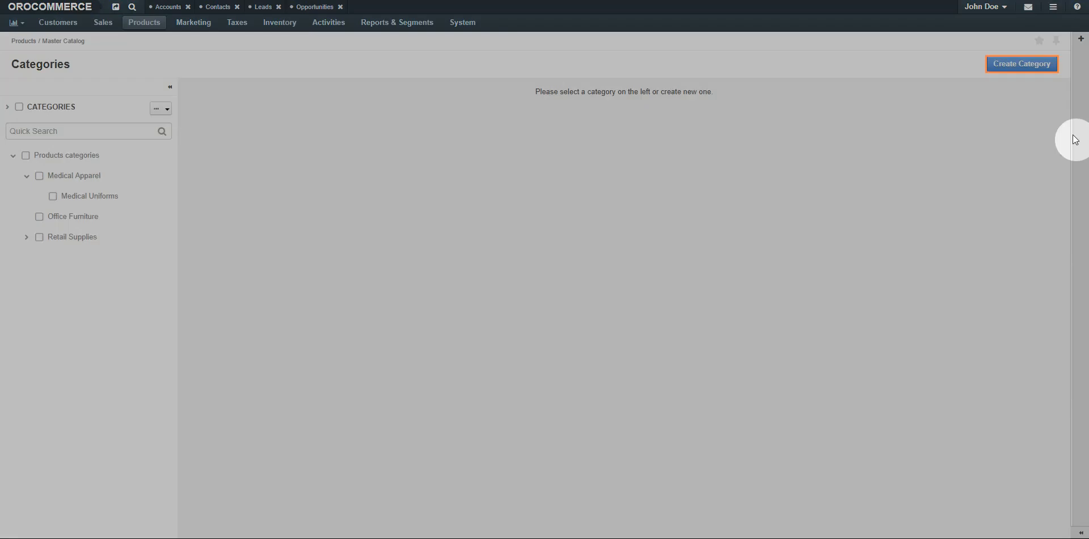
Start creating a new category in the master catalog and title it "New Product Category"
{"action": "left_click", "coordinate": [1018, 62]}
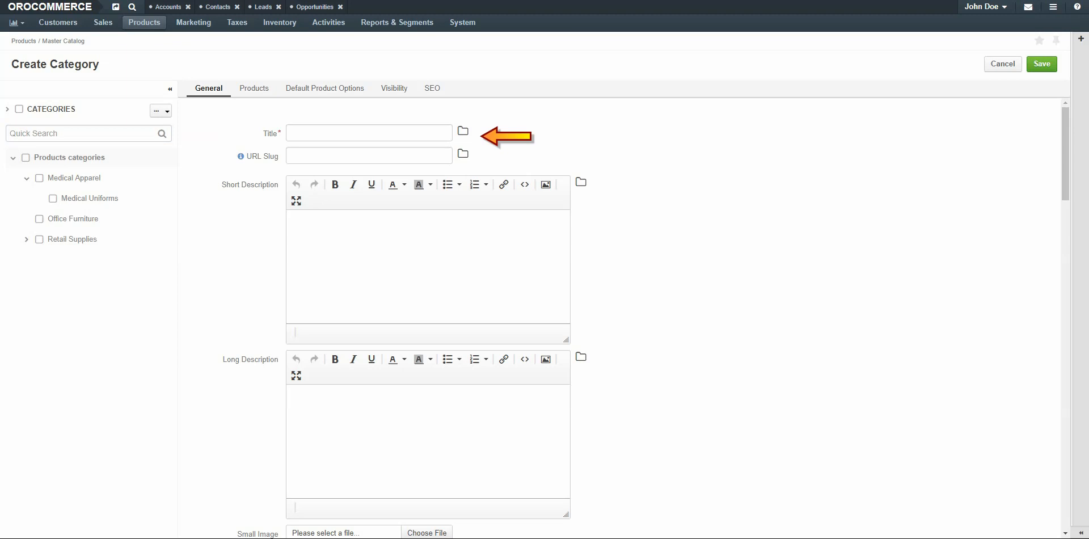
{"action": "left_click", "coordinate": [340, 133]}
{"action": "type", "text": "New Product Category"}
{"action": "key", "text": "Tab"}
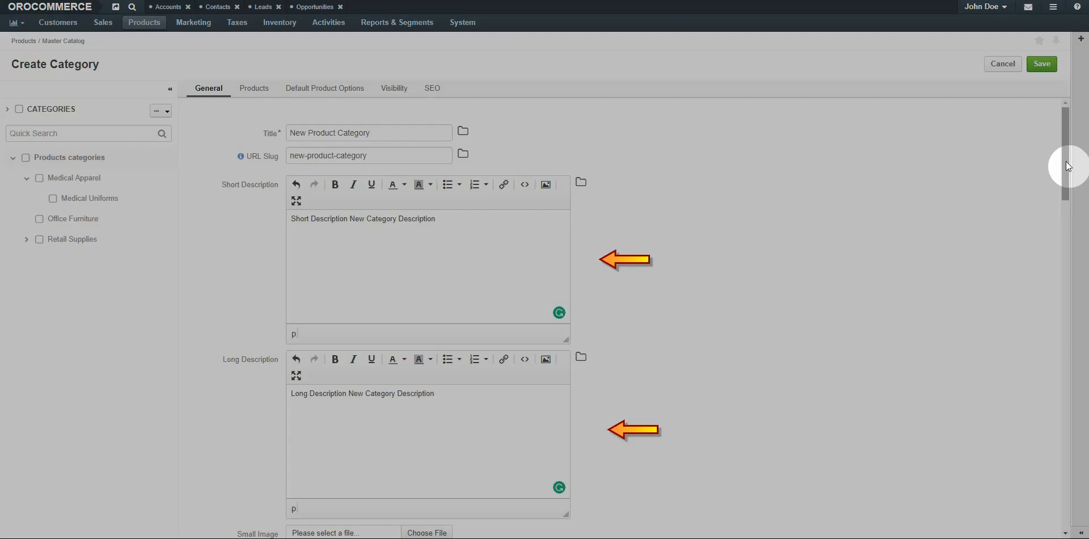
Attach test2.jpg as the new category's large image
{"action": "scroll", "coordinate": [1069, 255], "scroll_direction": "down", "scroll_amount": 3}
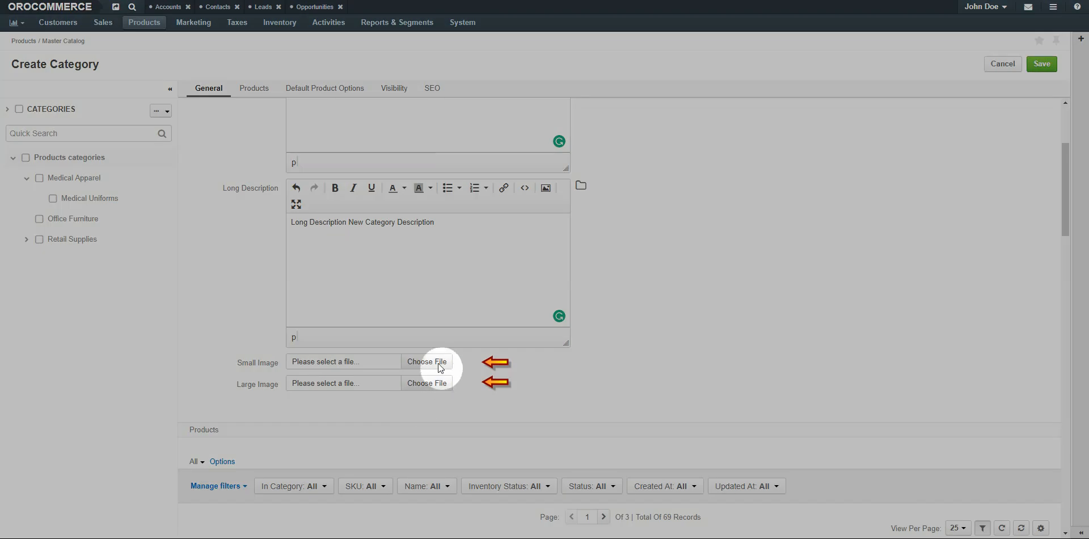
{"action": "left_click", "coordinate": [429, 382]}
{"action": "double_click", "coordinate": [221, 171]}
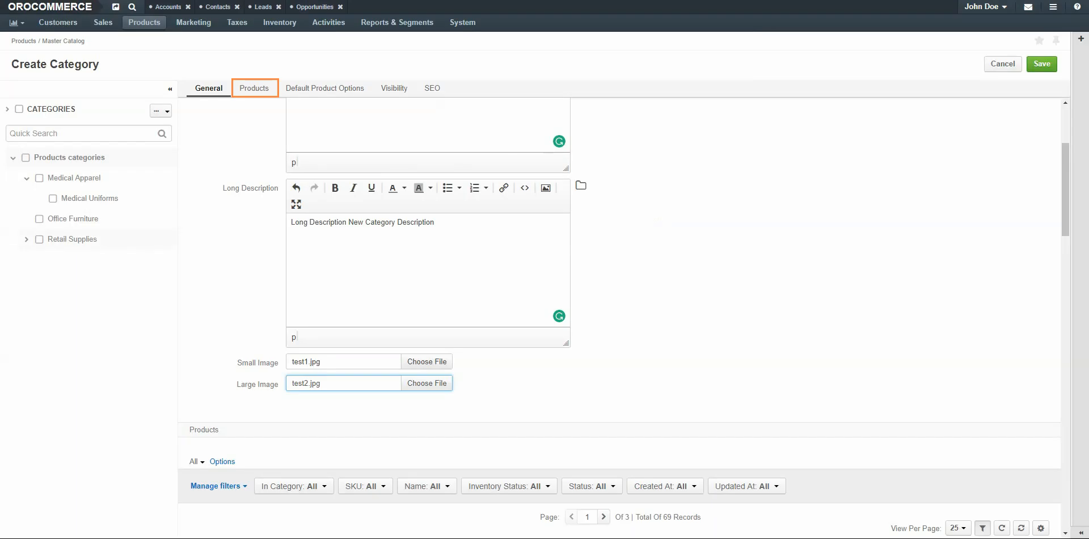
Add the products Test product 2 (XXX444) and Test product 1 (XXX555) to the category
{"action": "left_click", "coordinate": [250, 90]}
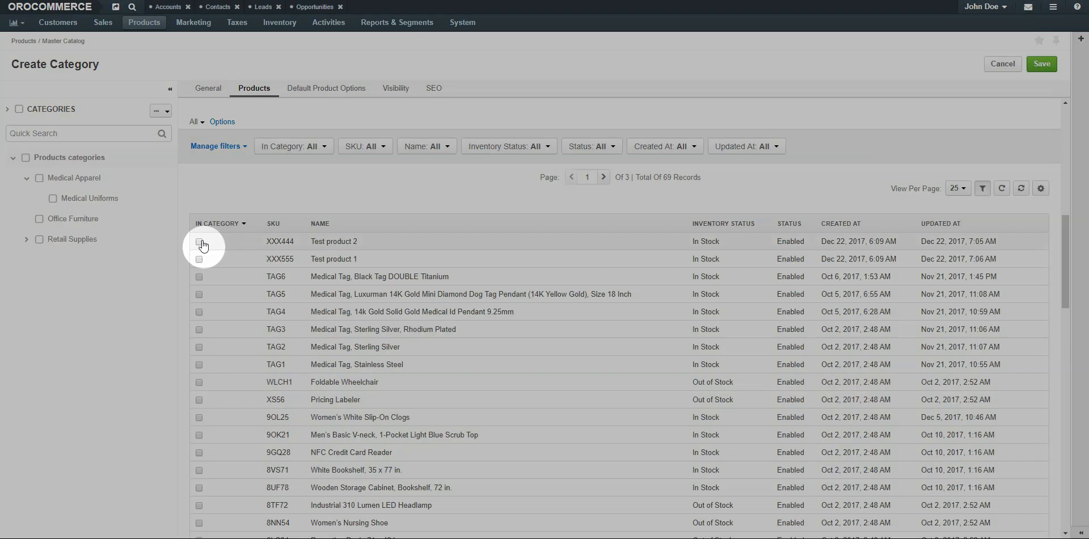
{"action": "left_click", "coordinate": [199, 241]}
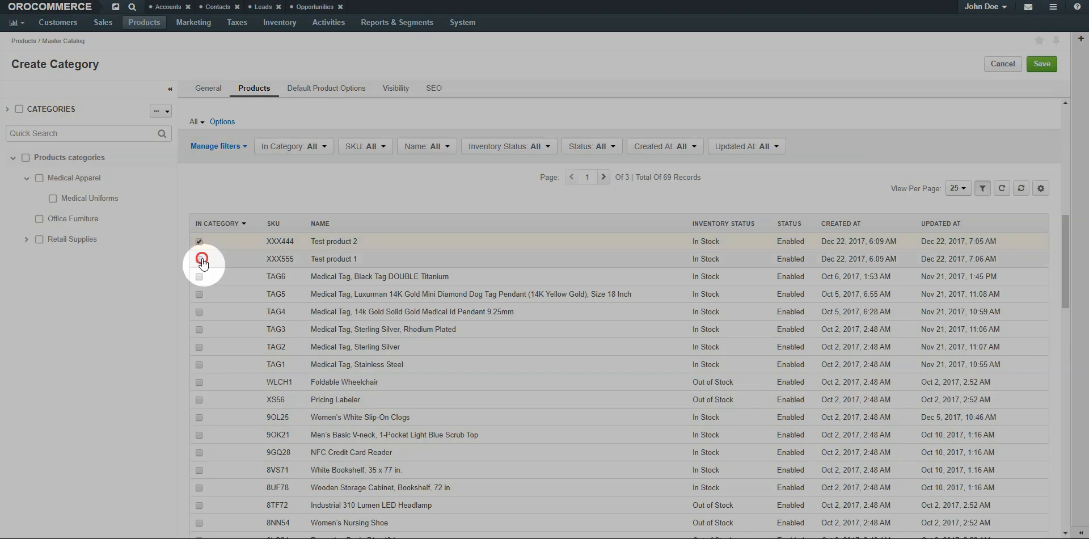
{"action": "left_click", "coordinate": [198, 258]}
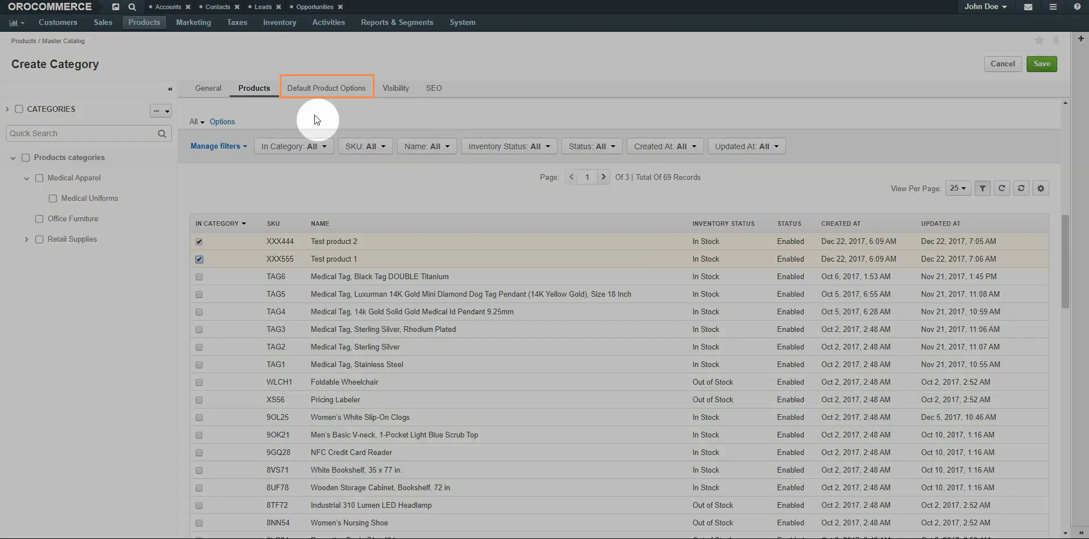
In the default product options, set the unit of quantity to each with a precision of 1
{"action": "left_click", "coordinate": [315, 90]}
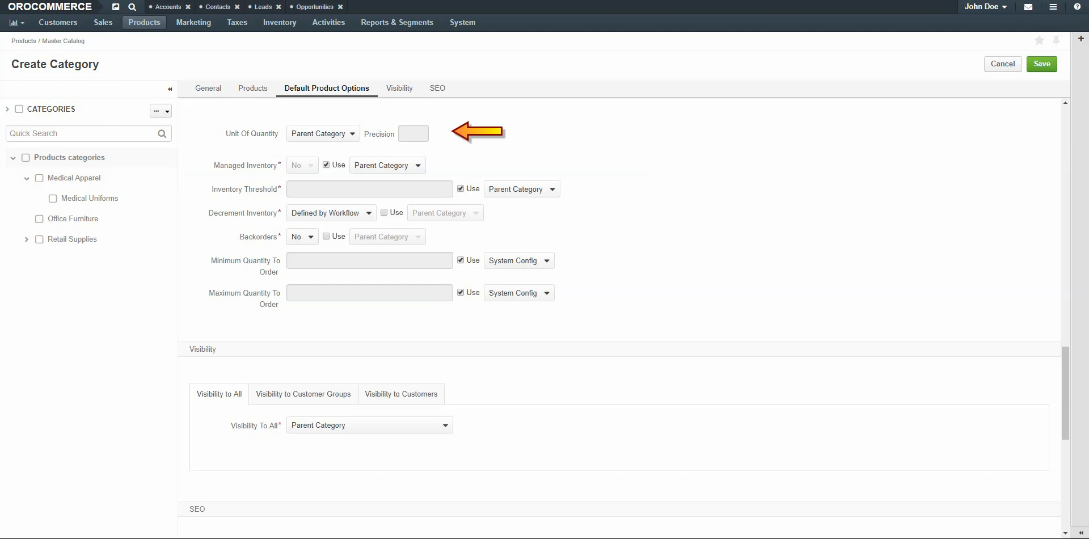
{"action": "left_click", "coordinate": [323, 134]}
{"action": "left_click", "coordinate": [307, 156]}
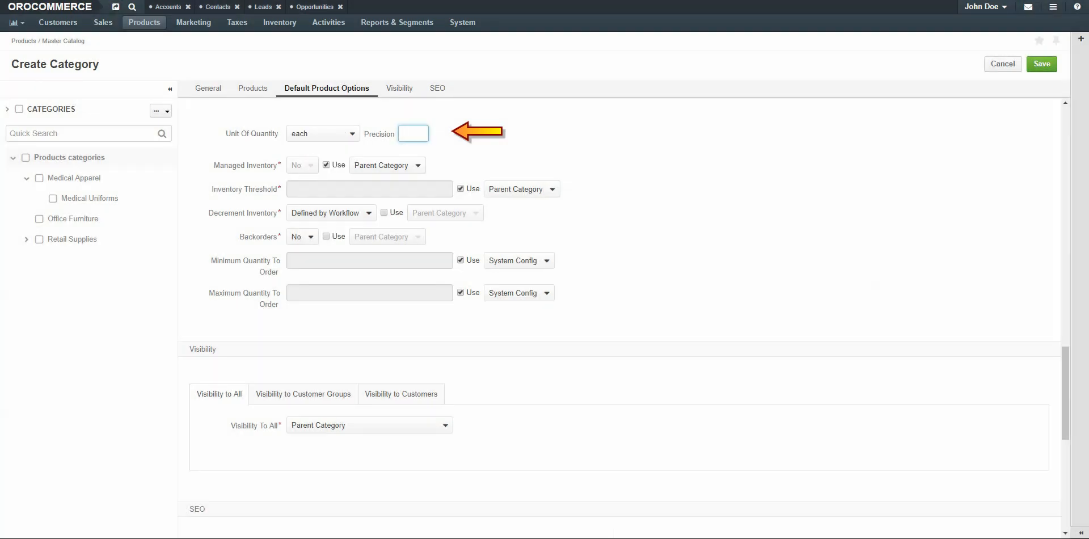
{"action": "type", "text": "1"}
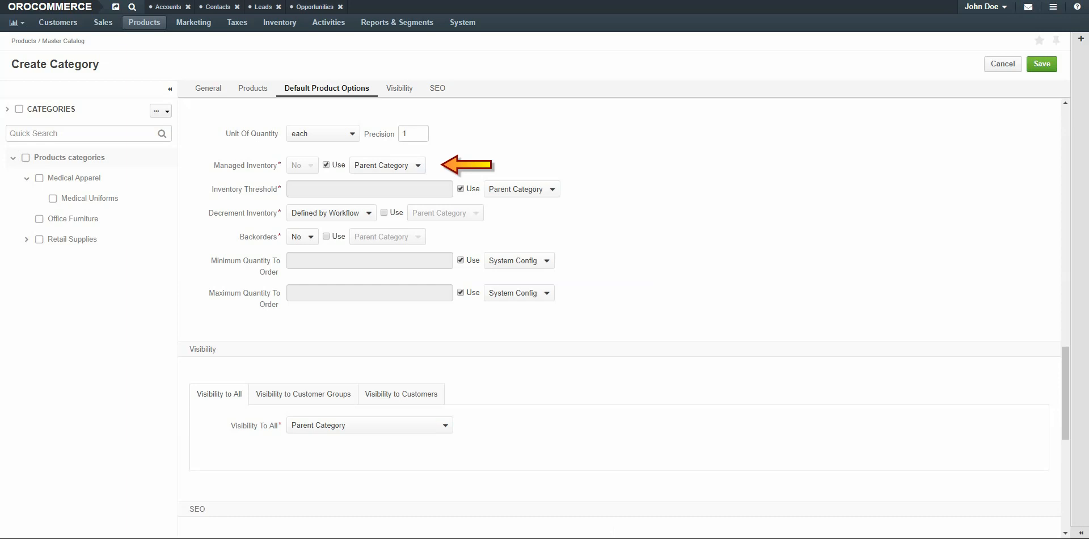
Stop Managed Inventory from using the parent category's setting and set it to Yes
{"action": "left_click", "coordinate": [326, 164]}
{"action": "left_click", "coordinate": [303, 165]}
{"action": "left_click", "coordinate": [297, 186]}
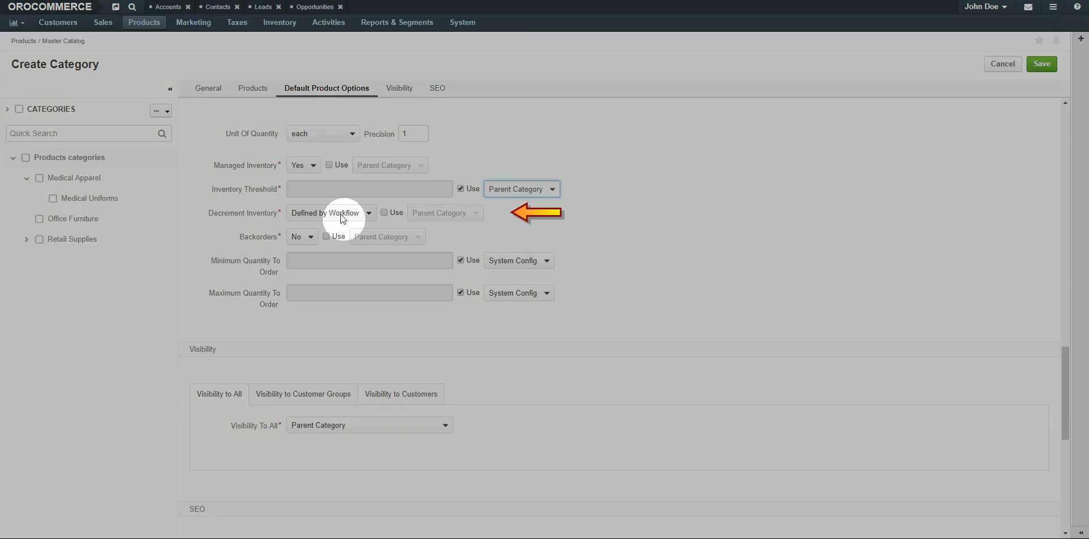
{"action": "left_click", "coordinate": [341, 214]}
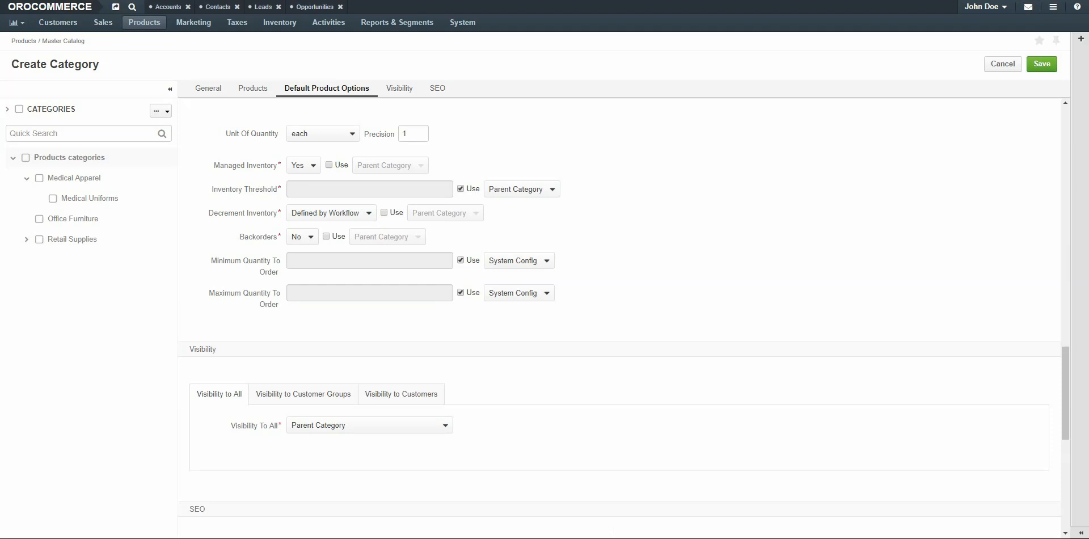
{"action": "left_click", "coordinate": [384, 213]}
{"action": "left_click", "coordinate": [445, 213]}
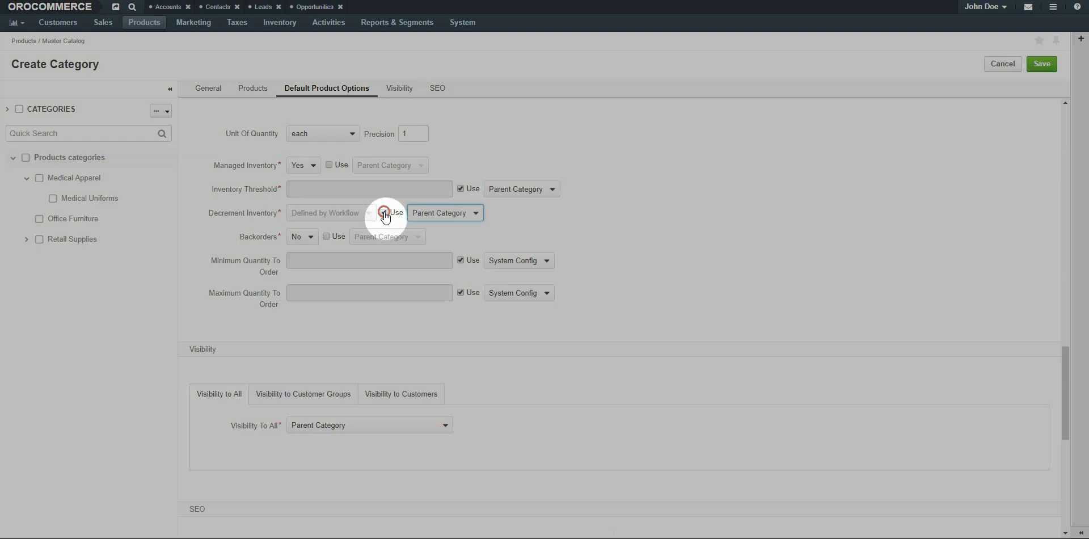
{"action": "left_click", "coordinate": [384, 213]}
Set Decrement Inventory to On Order Submission and Backorders to Yes
{"action": "left_click", "coordinate": [304, 215]}
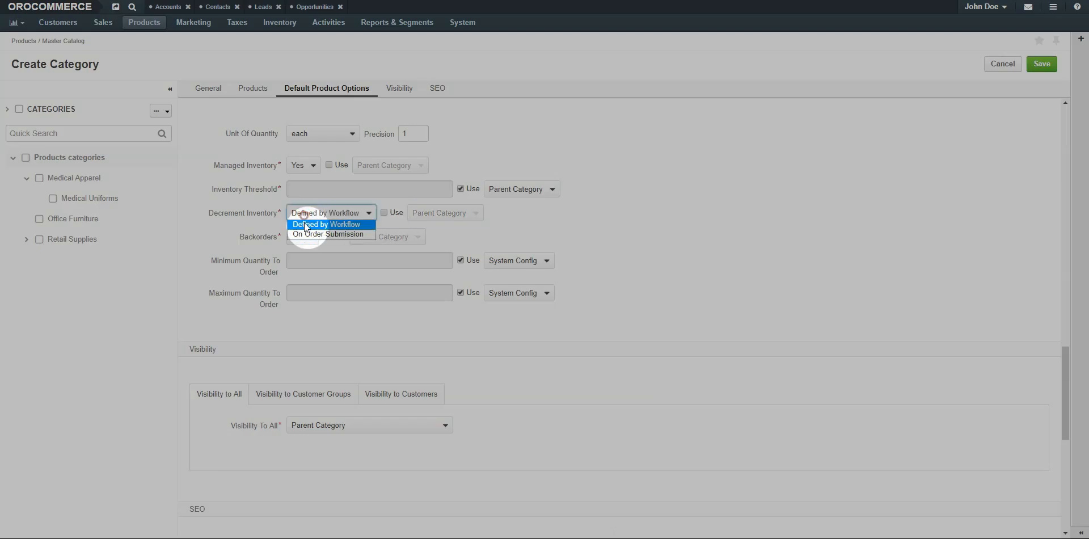
{"action": "left_click", "coordinate": [304, 231]}
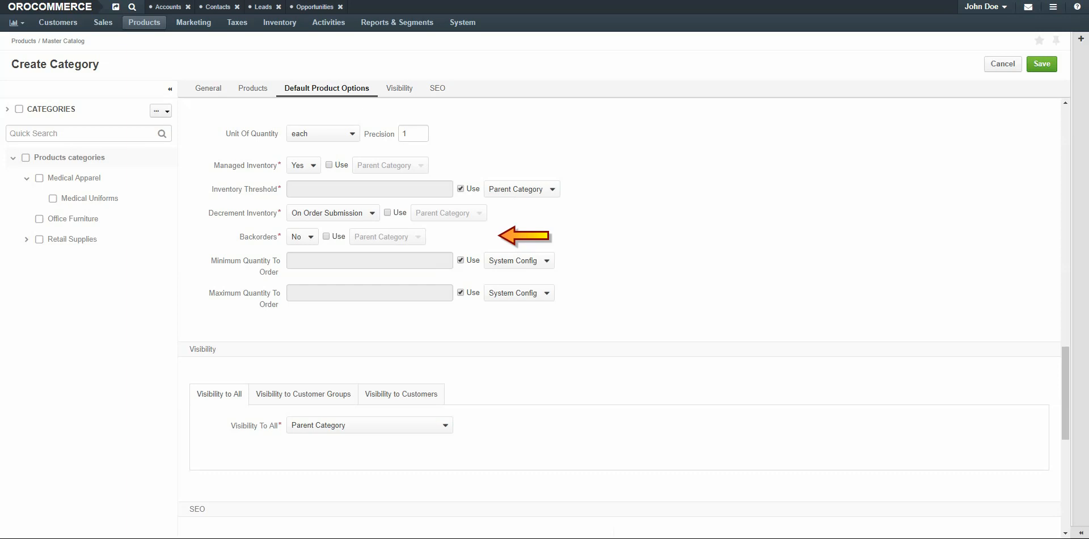
{"action": "left_click", "coordinate": [302, 237]}
{"action": "left_click", "coordinate": [312, 244]}
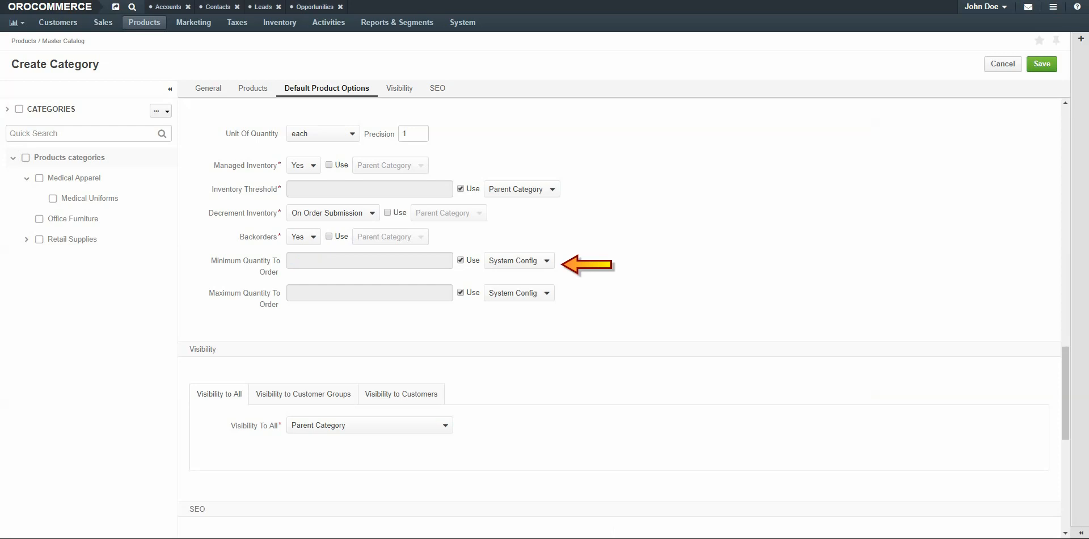
Override the system config for order quantities, setting the minimum to 1 and the maximum to 50
{"action": "left_click", "coordinate": [461, 260]}
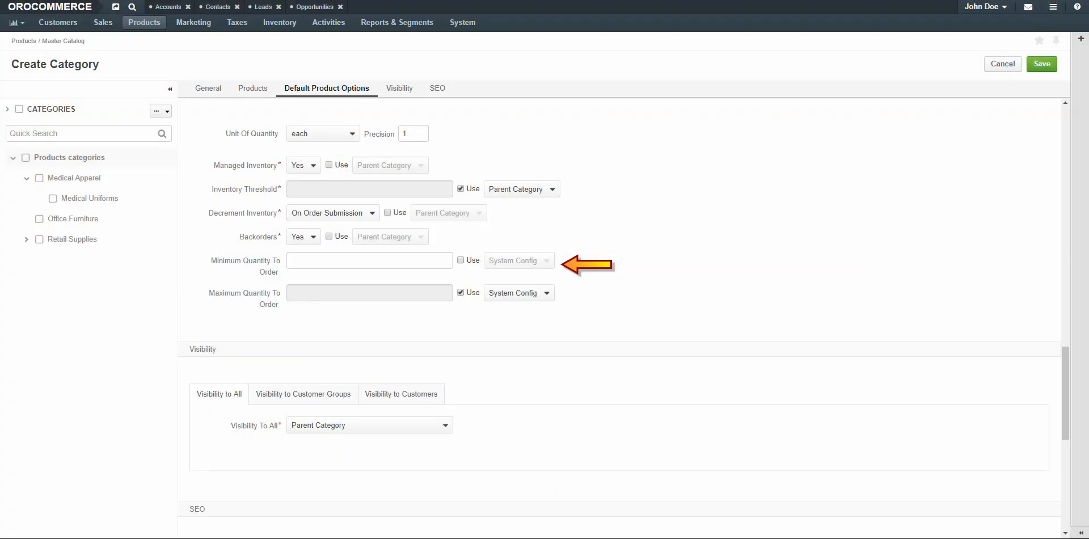
{"action": "left_click", "coordinate": [316, 262]}
{"action": "type", "text": "1"}
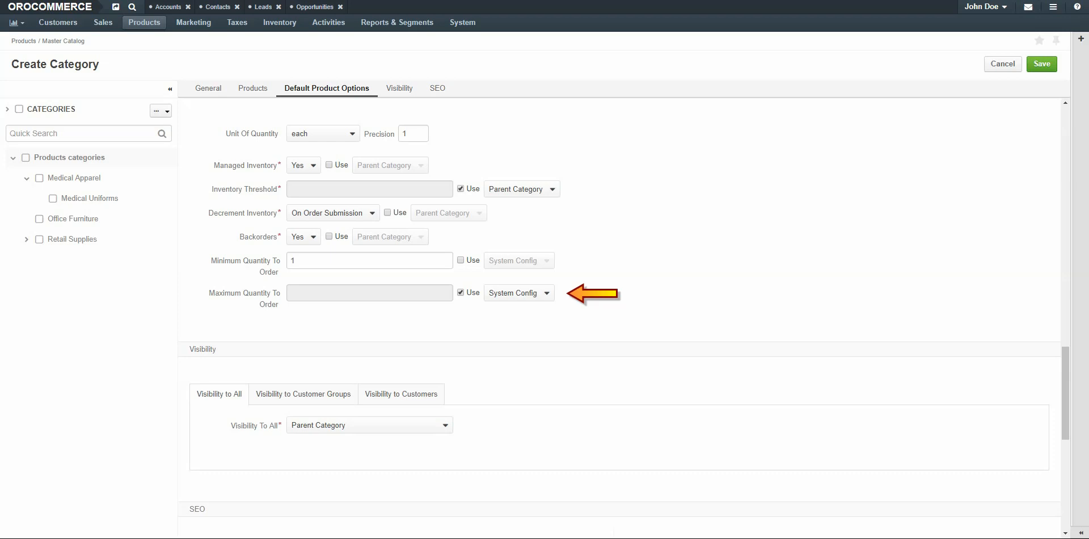
{"action": "left_click", "coordinate": [459, 292]}
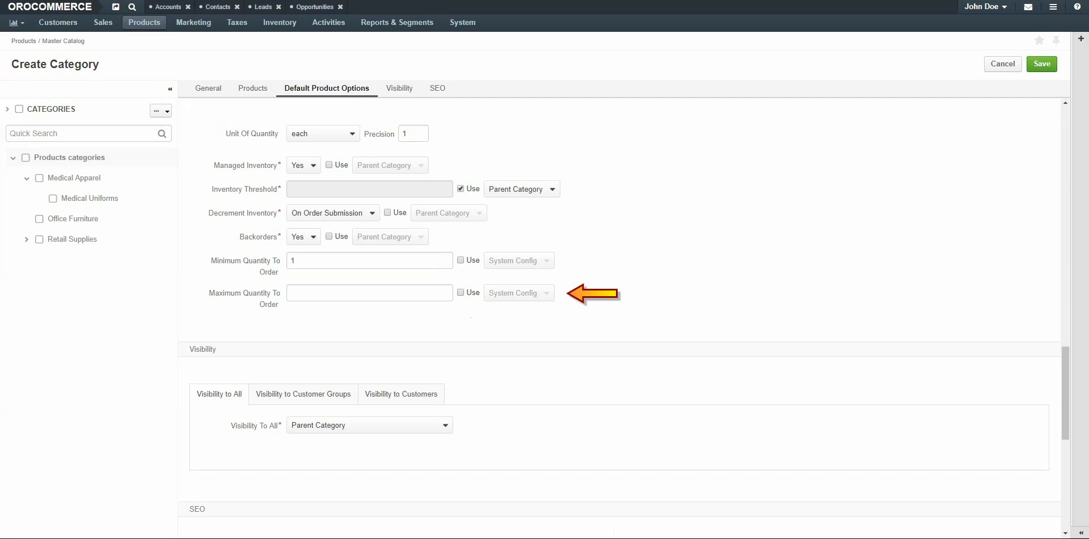
{"action": "left_click", "coordinate": [337, 293]}
{"action": "type", "text": "50"}
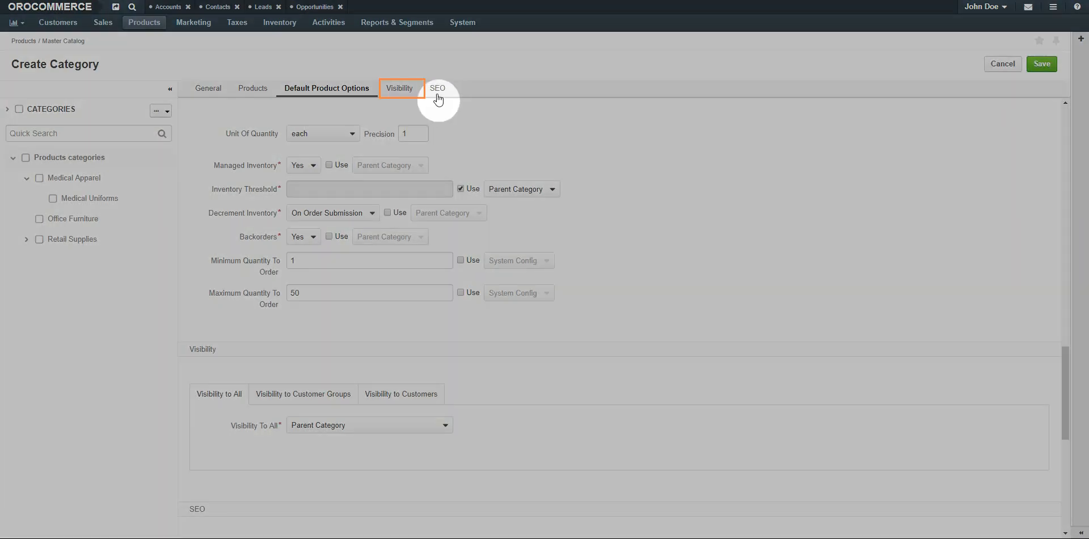
Examine the category's visibility settings and the choices for Visibility To All
{"action": "left_click", "coordinate": [420, 91]}
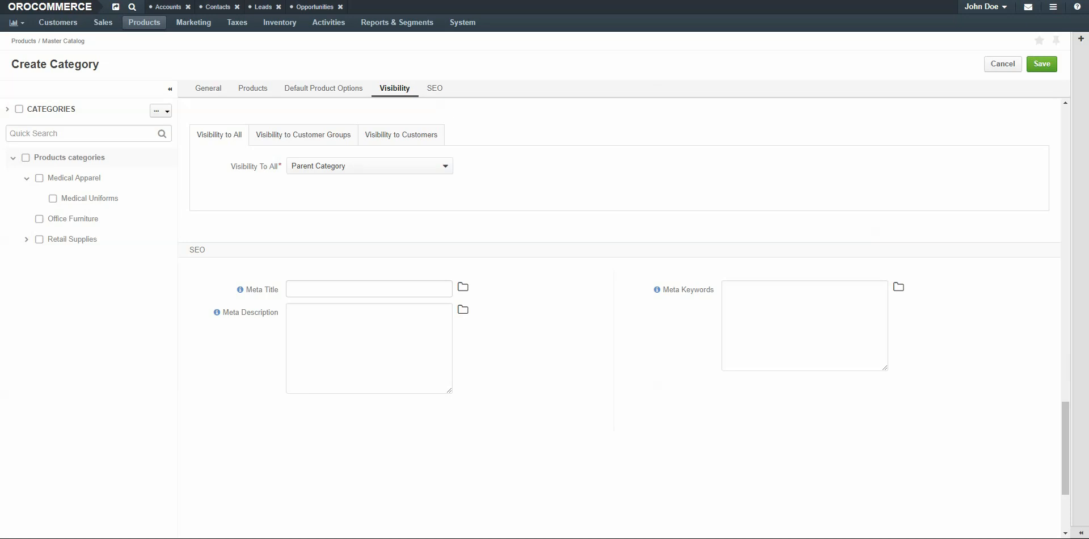
{"action": "left_click", "coordinate": [369, 166]}
In the SEO settings, enter "New Category Description" as both the meta title and the meta description
{"action": "left_click", "coordinate": [438, 93]}
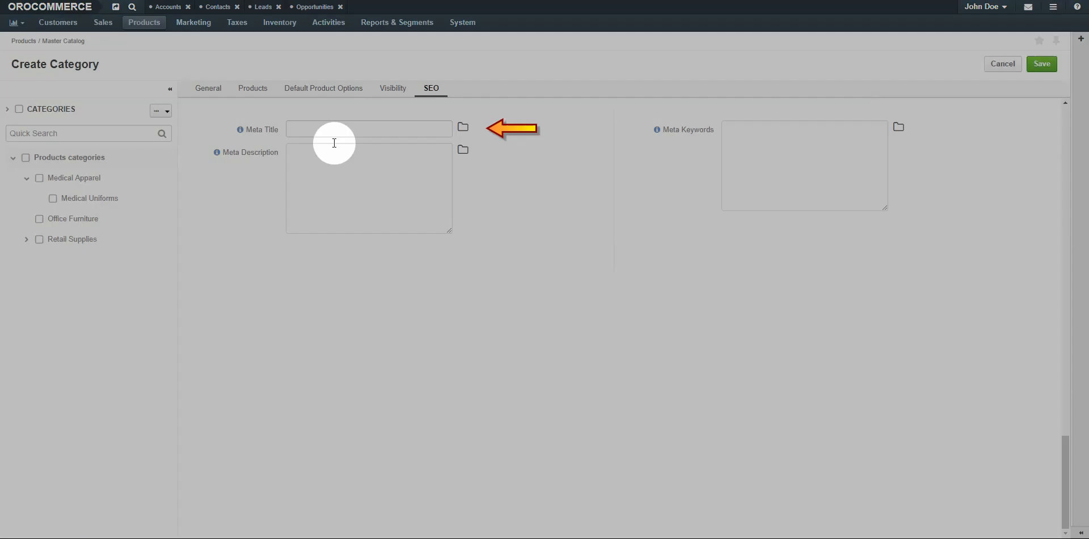
{"action": "left_click", "coordinate": [333, 133]}
{"action": "type", "text": "New Category Description"}
{"action": "key", "text": "Tab"}
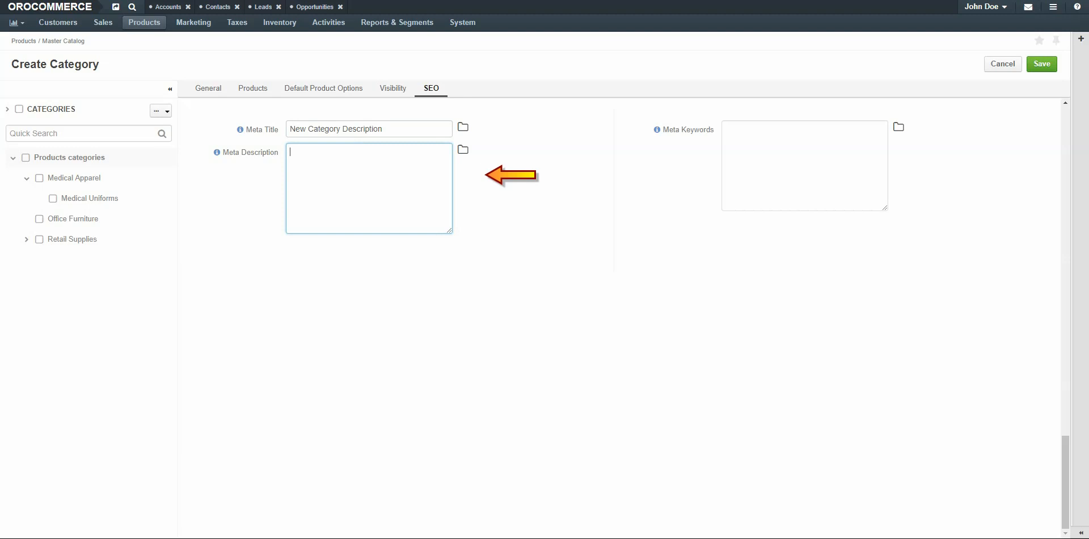
{"action": "left_click", "coordinate": [388, 204]}
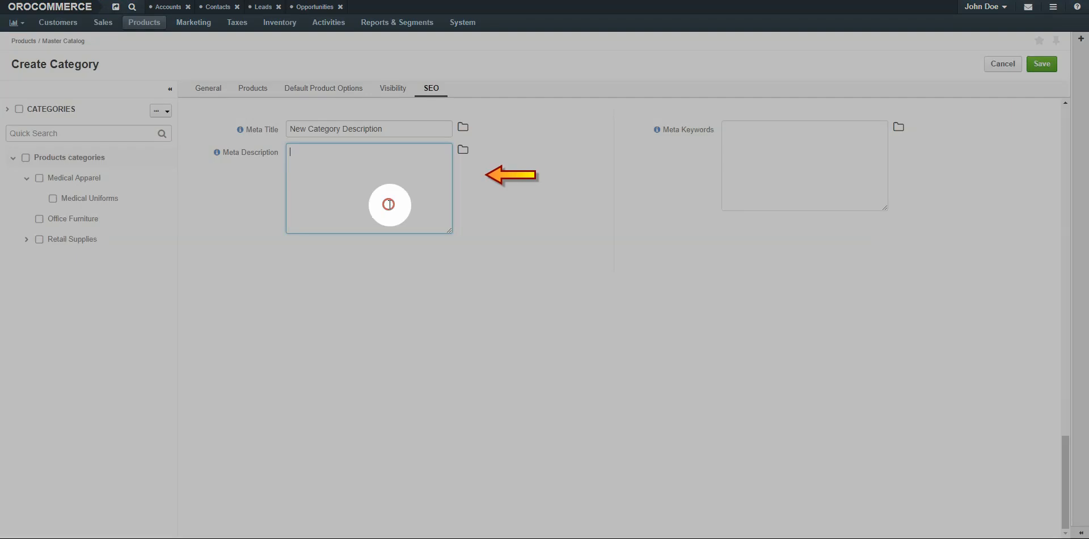
{"action": "type", "text": "New Category Description"}
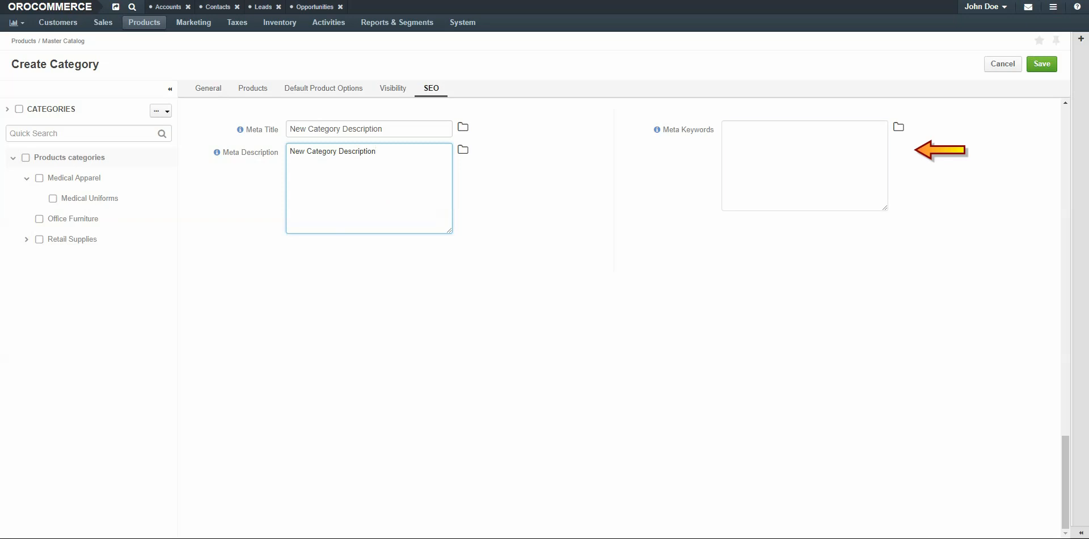
Enter "New Category Description" as the meta keywords and save the category
{"action": "left_click", "coordinate": [811, 146]}
{"action": "type", "text": "New Category Description"}
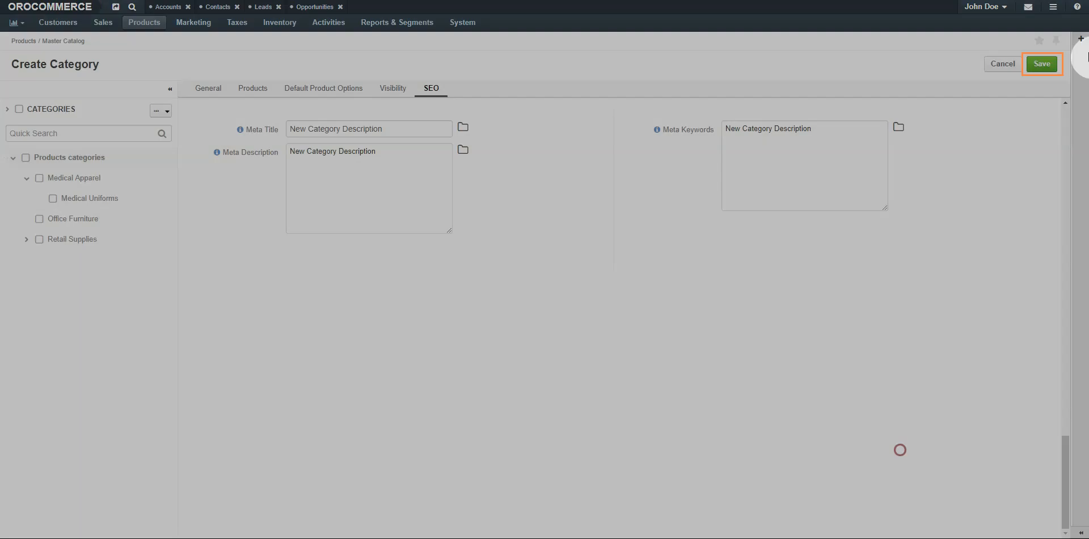
{"action": "left_click", "coordinate": [1041, 64]}
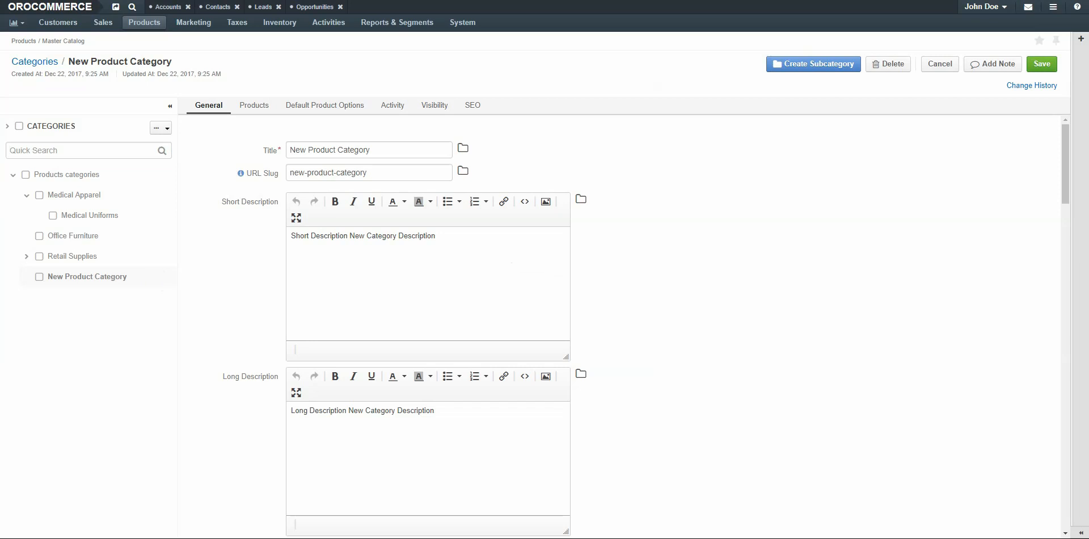
Review the New Product Category page in the storefront and the products listed on it
{"action": "left_click_drag", "start_coordinate": [134, 276], "coordinate": [108, 248]}
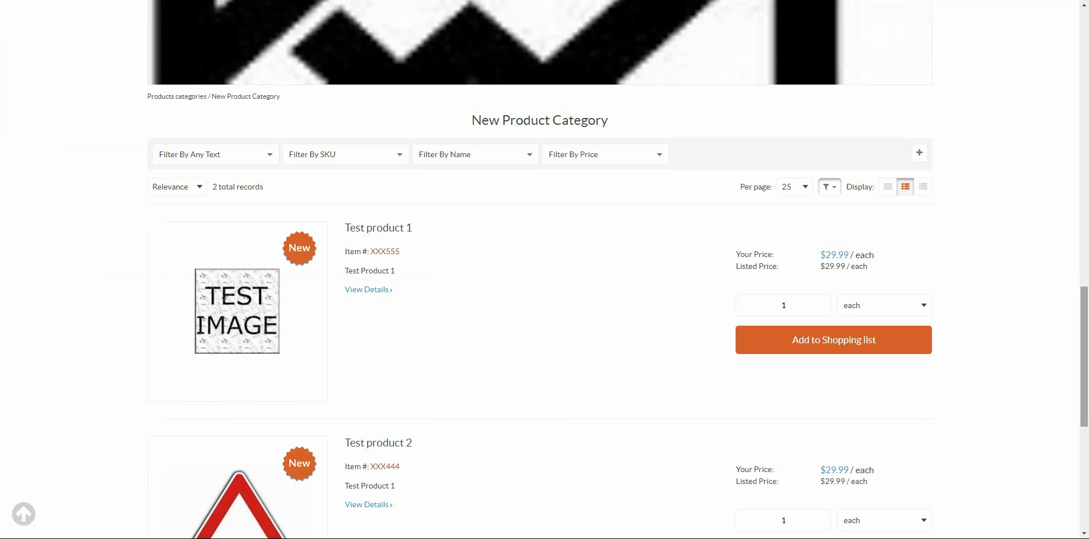
{"action": "scroll", "coordinate": [545, 269], "scroll_direction": "down", "scroll_amount": 3}
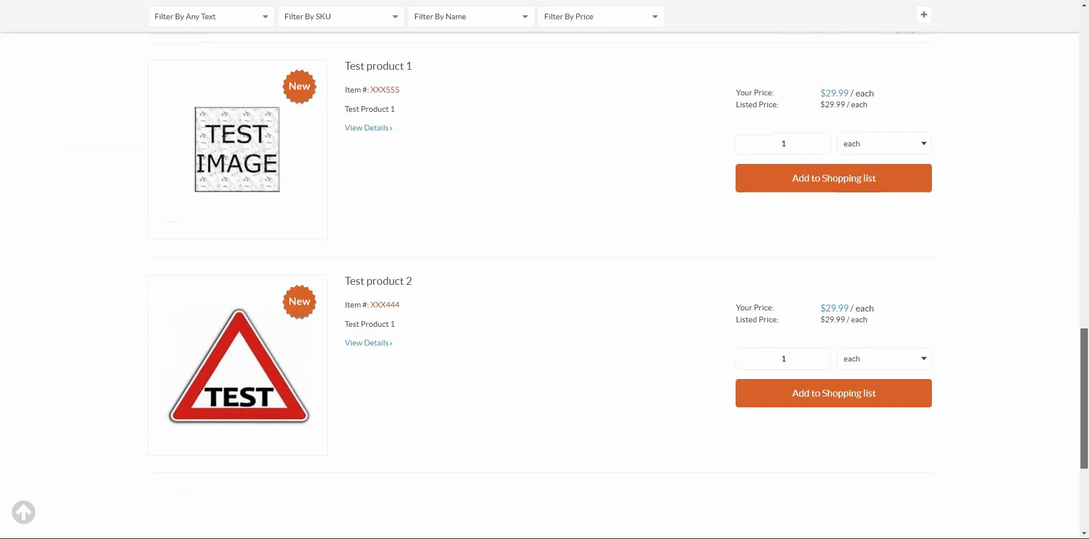